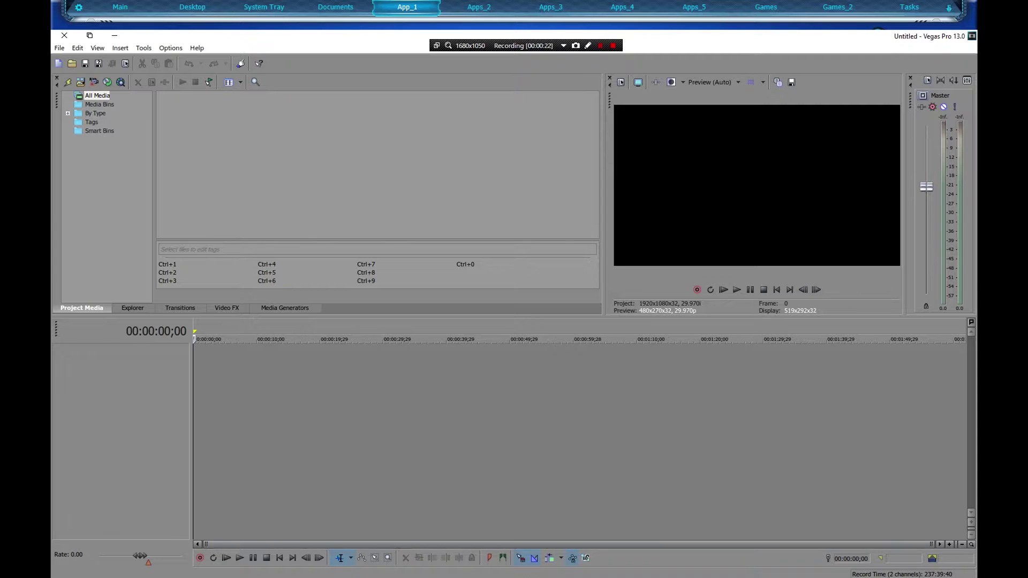
Switch to File Explorer, open the Green Screens folder and play the Real Fire Flame 2 clip to examine its intro and flame footage.
key(alt+Tab)
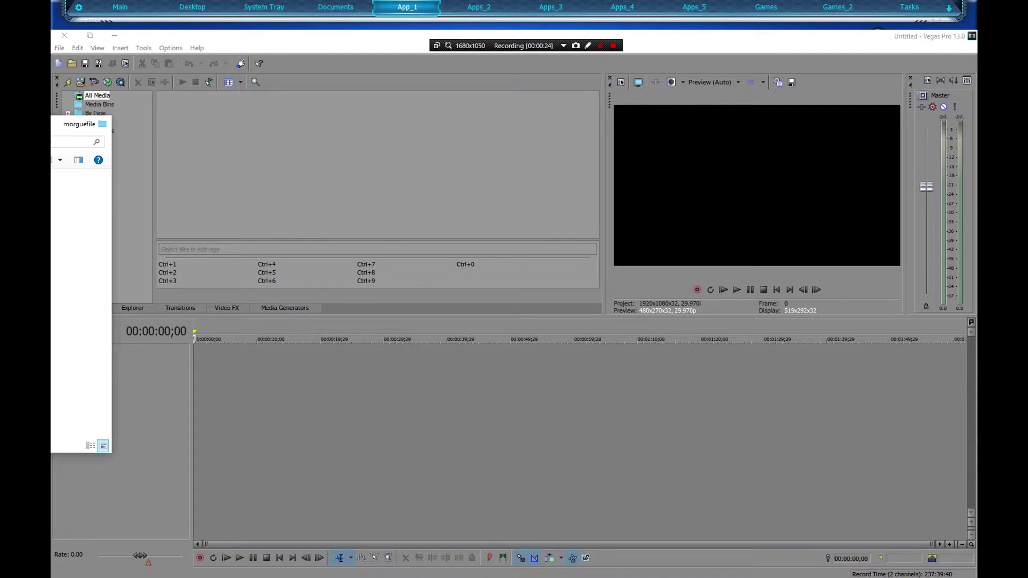
key(alt+Up)
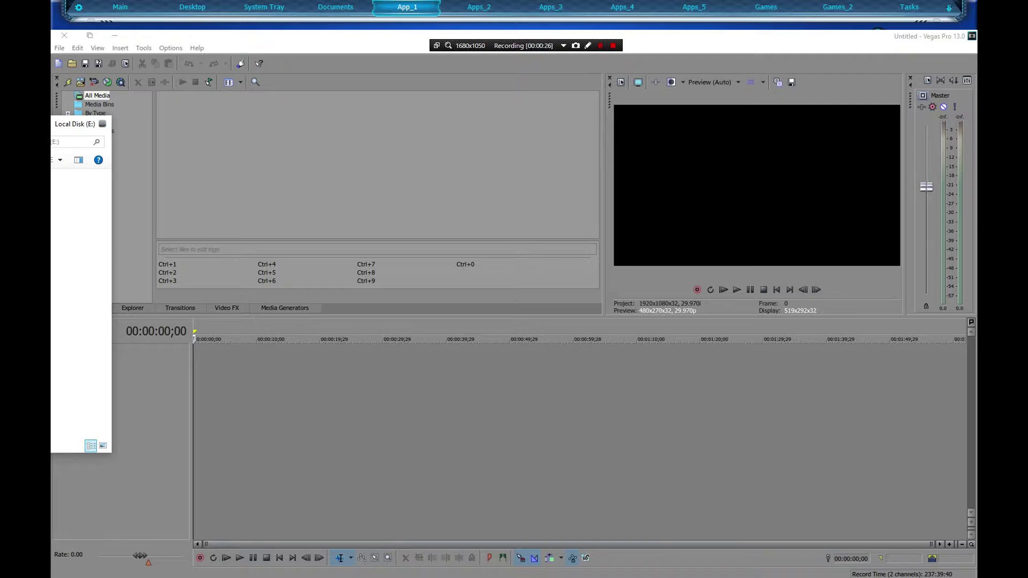
key(Return)
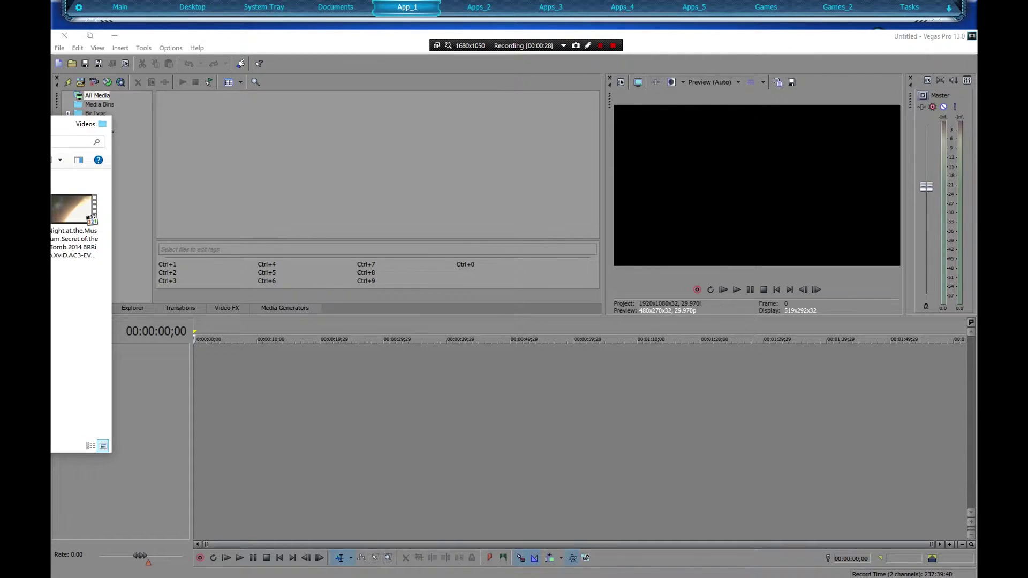
key(Return)
click(294, 179)
drag(0, 60, 452, 46)
click(457, 260)
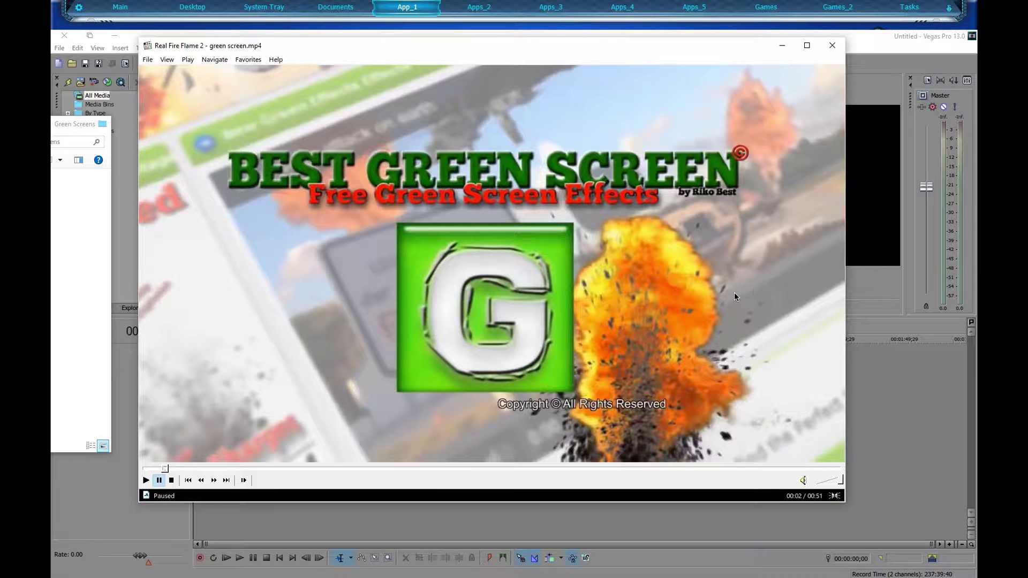
click(419, 240)
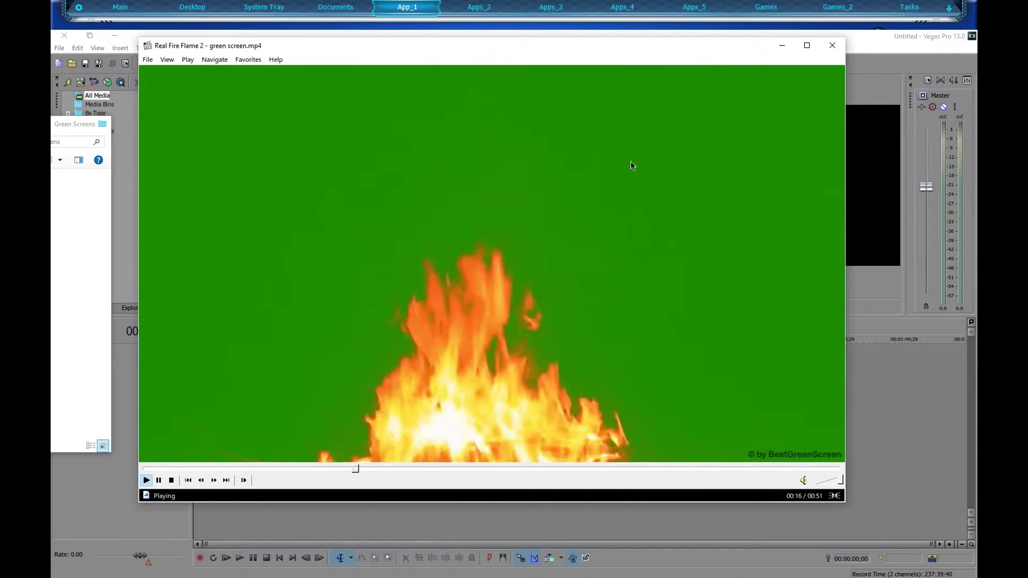
click(833, 46)
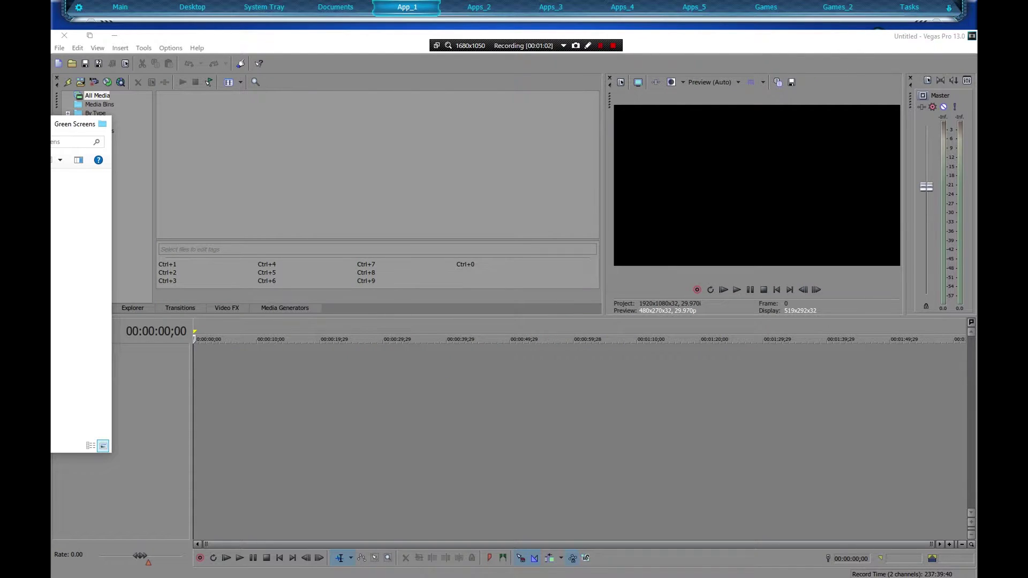
Open the morguefile folder and view the living-room photo file7951240480886.jpg in Windows Photo Viewer.
key(alt+Up)
key(alt+Up)
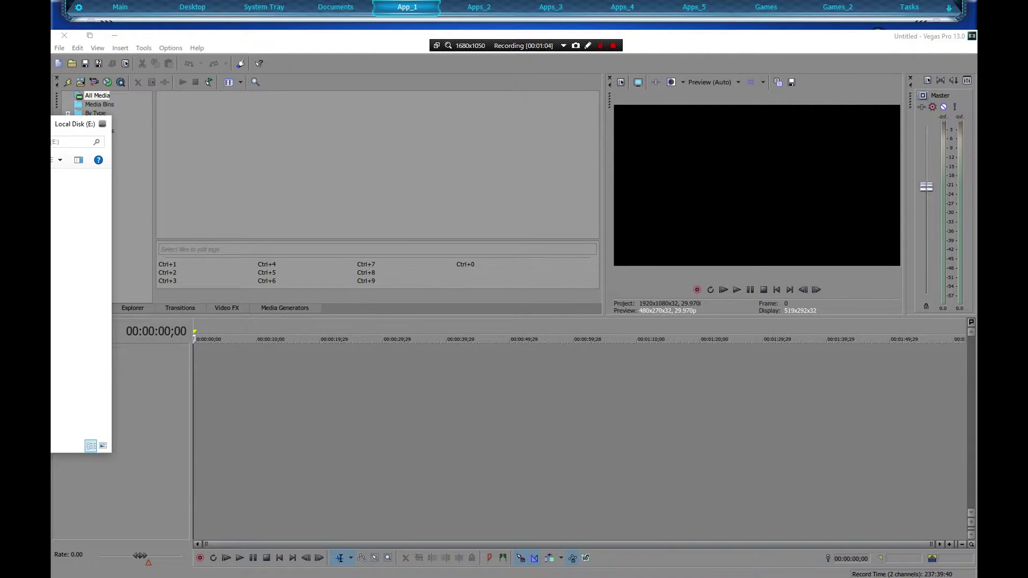
key(Return)
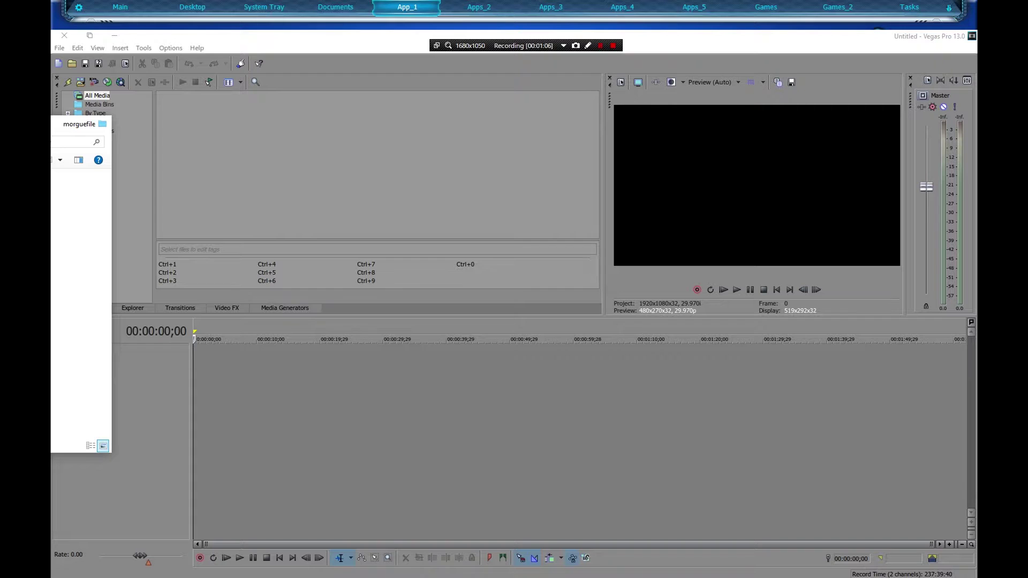
drag(51, 63, 512, 31)
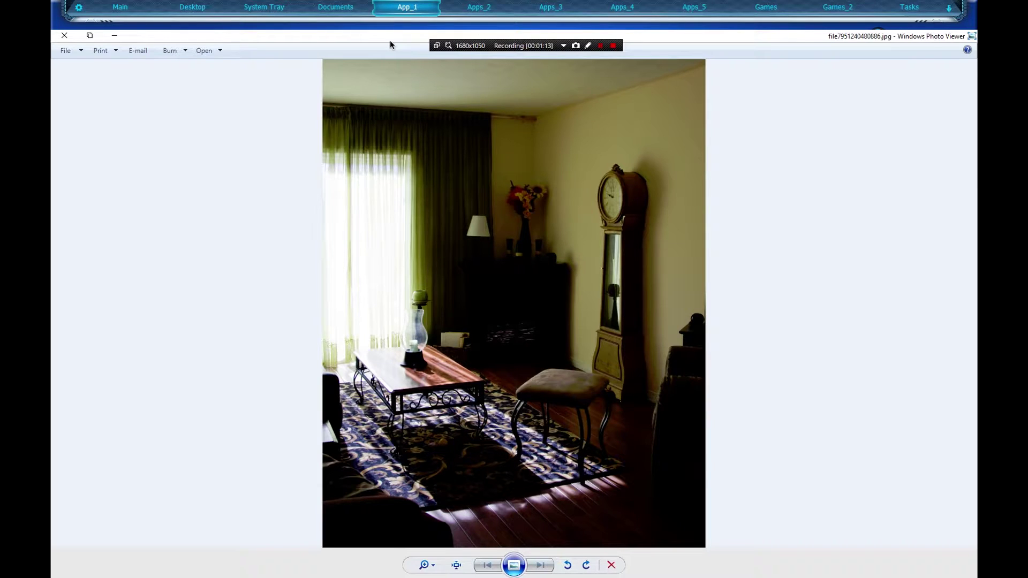
drag(390, 40, 434, 106)
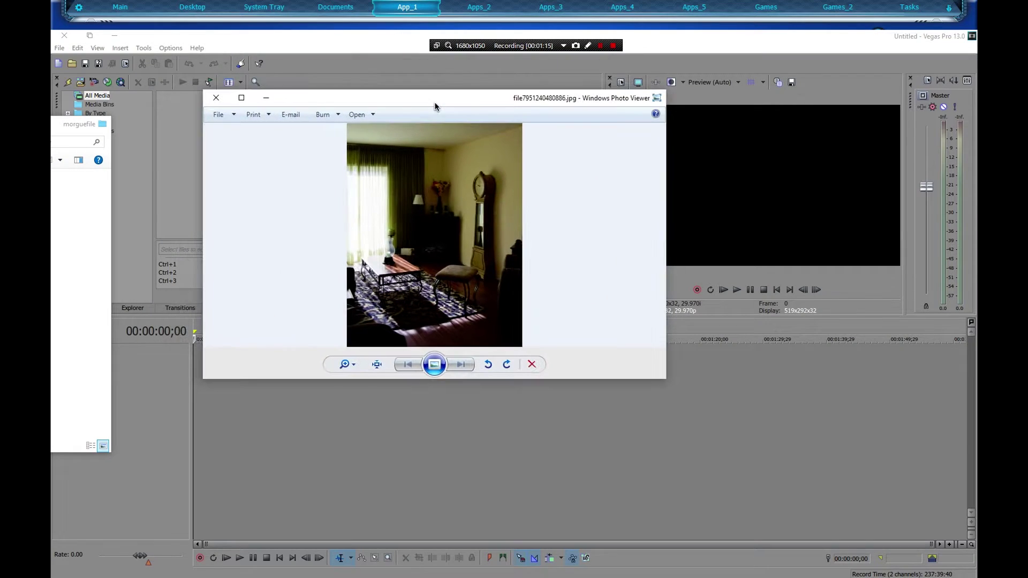
drag(333, 98, 385, 100)
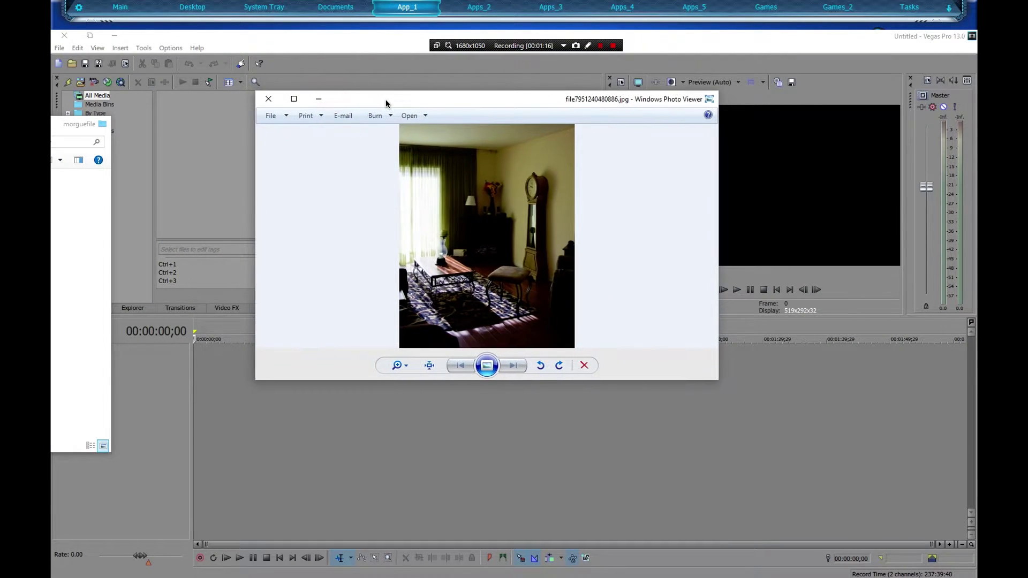
click(269, 99)
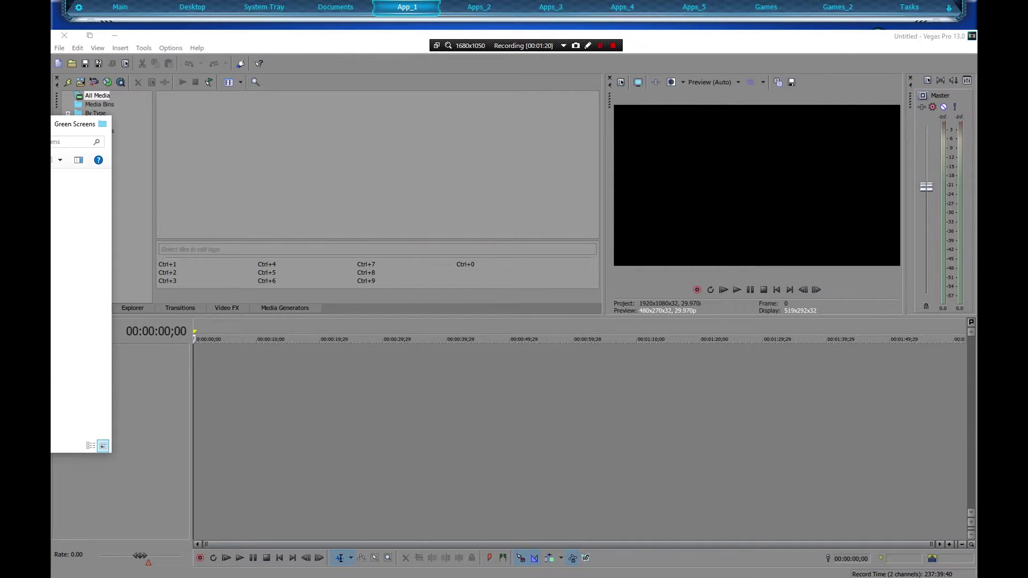
Import Real Fire Flame 2 - green screen.mp4 and file7951240480886.jpg into the Vegas Pro project media, then close File Explorer.
drag(96, 225, 264, 207)
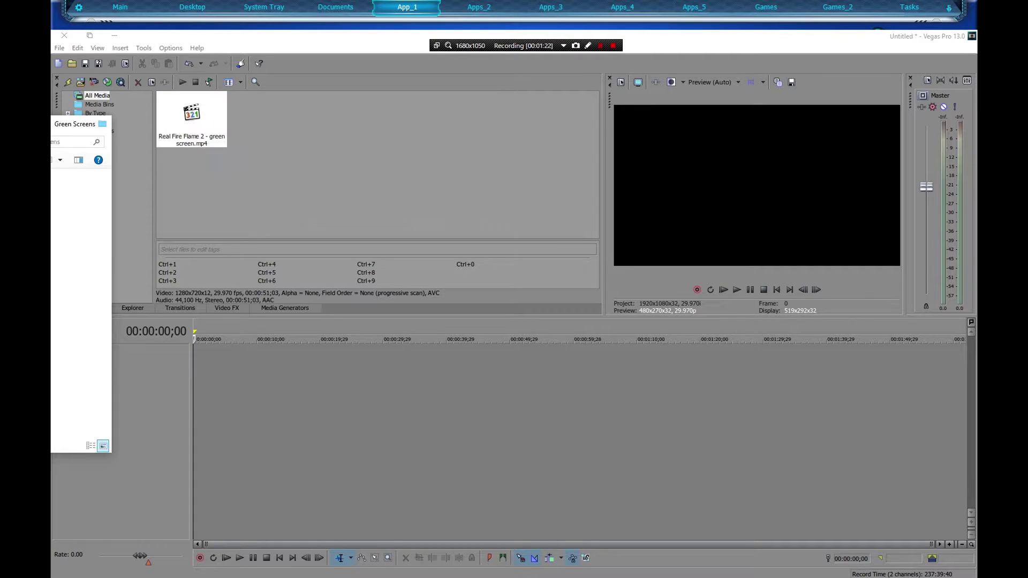
key(alt+Left)
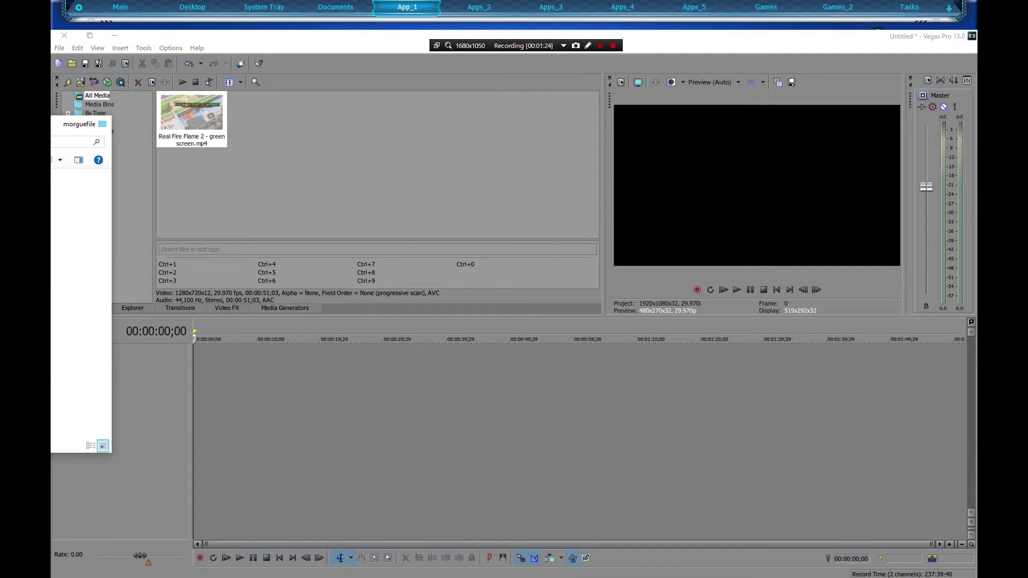
drag(72, 206, 310, 154)
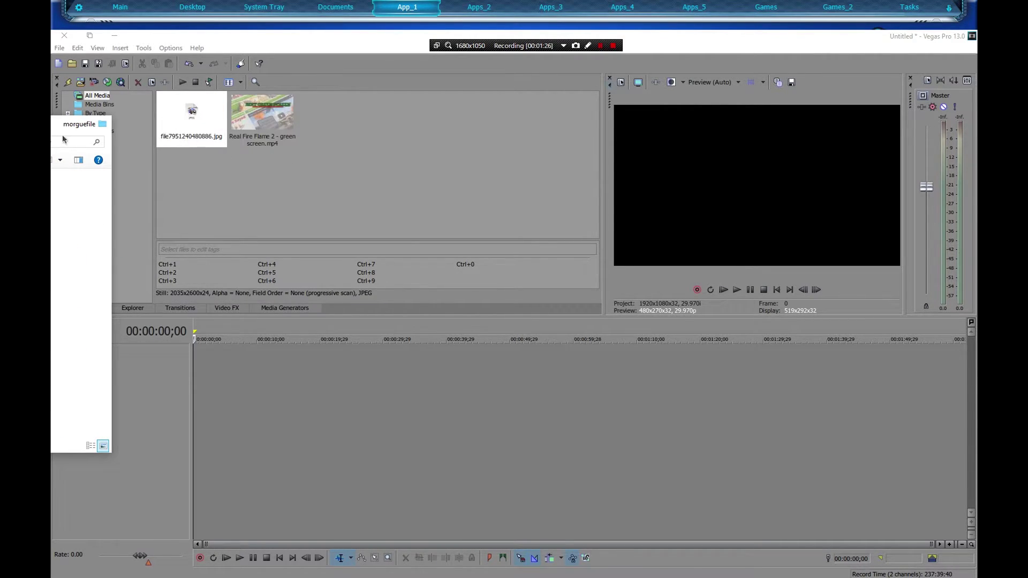
key(alt+F4)
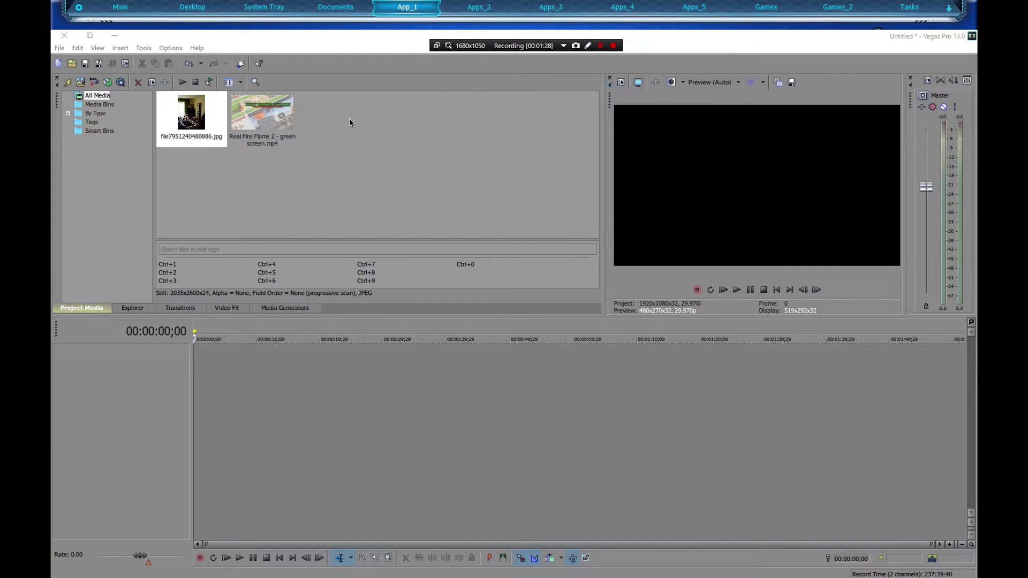
Place the Real Fire Flame 2 green screen clip at the start of the empty timeline.
click(271, 124)
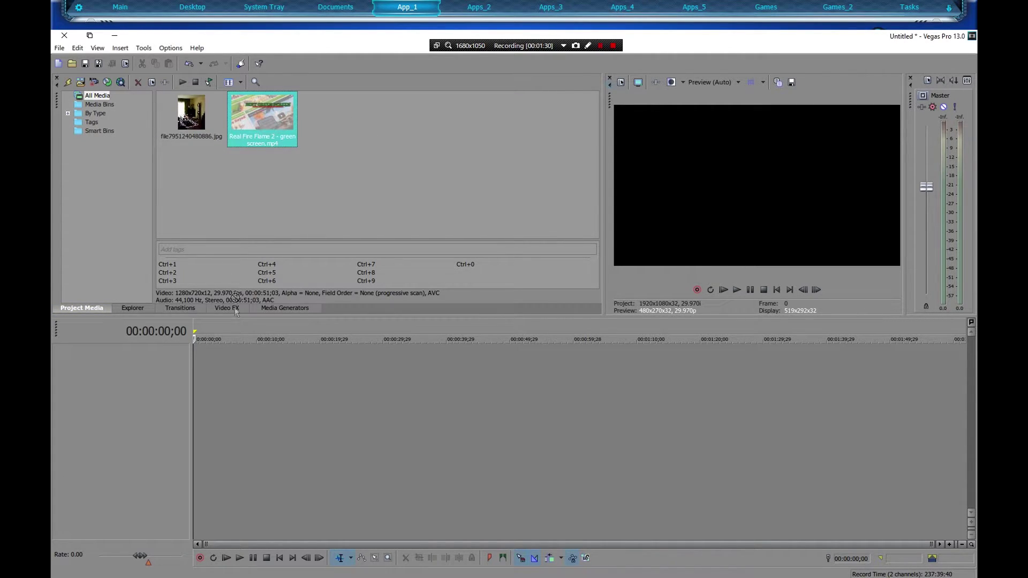
drag(190, 368, 190, 368)
click(602, 250)
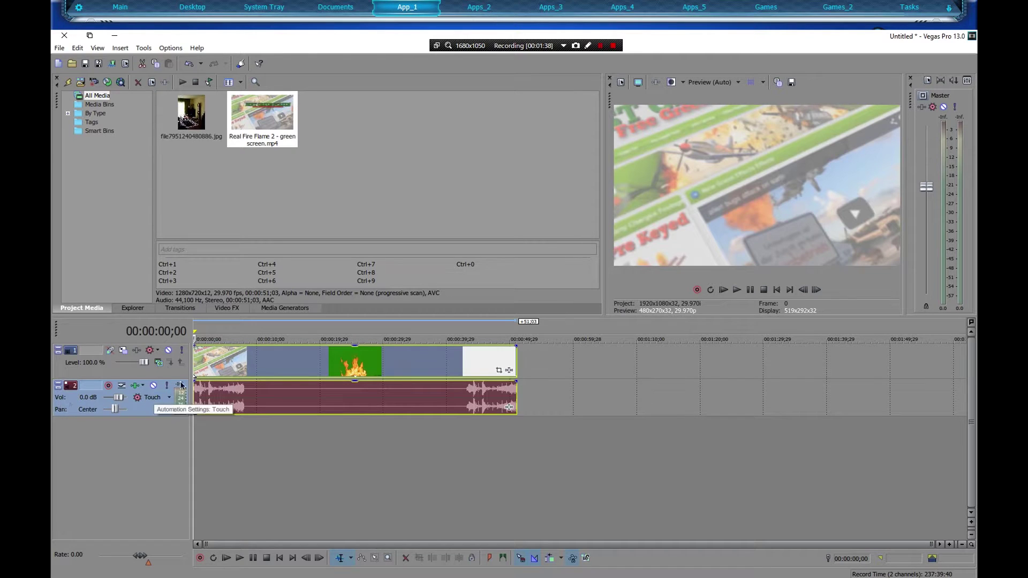
Trim the intro, about 8 seconds plus two leftover frames, from the fire clip's start and move the clip back to the timeline's beginning.
drag(195, 362, 245, 364)
click(816, 289)
drag(308, 369, 257, 369)
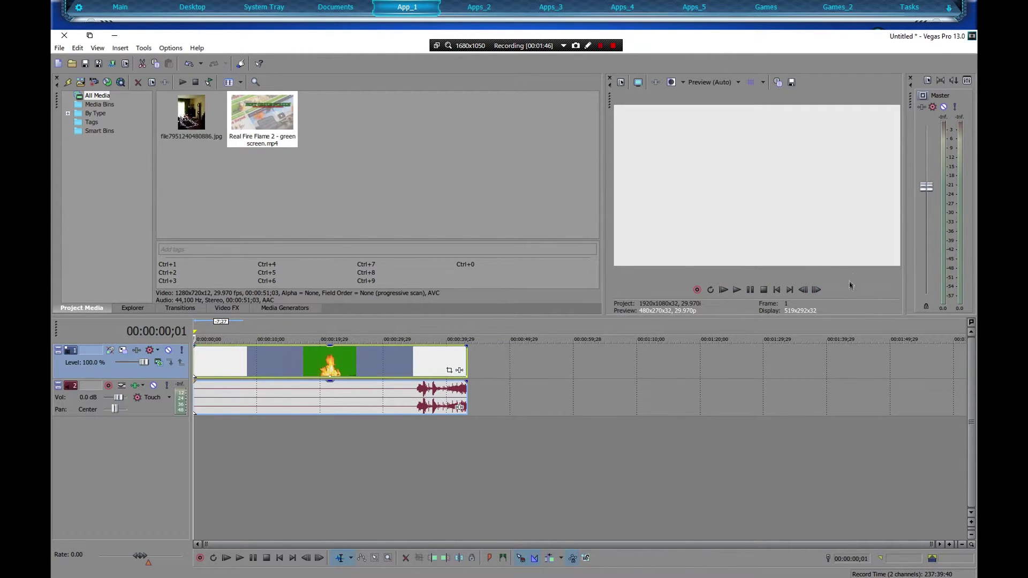
click(816, 289)
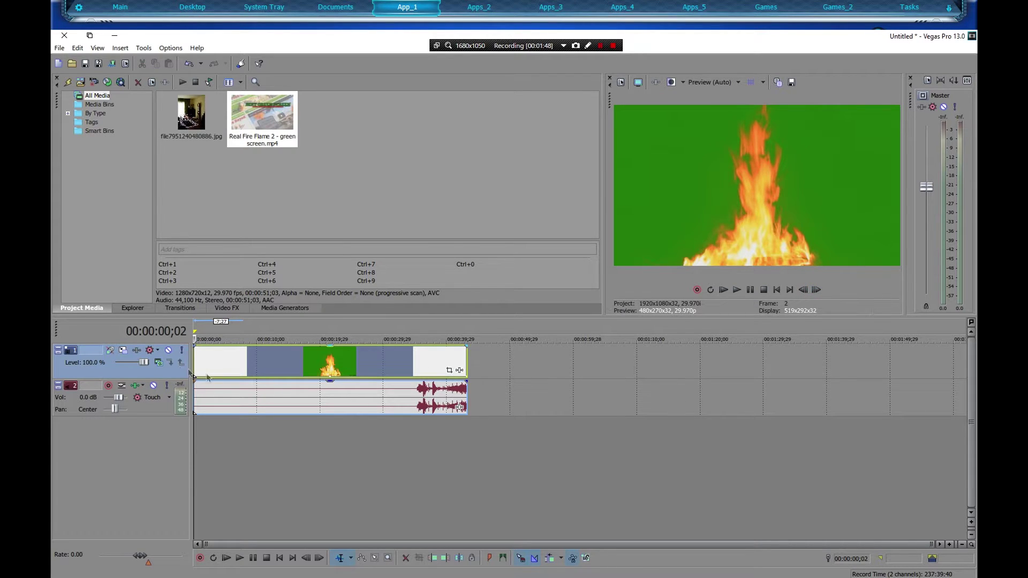
scroll(216, 377, up, 5)
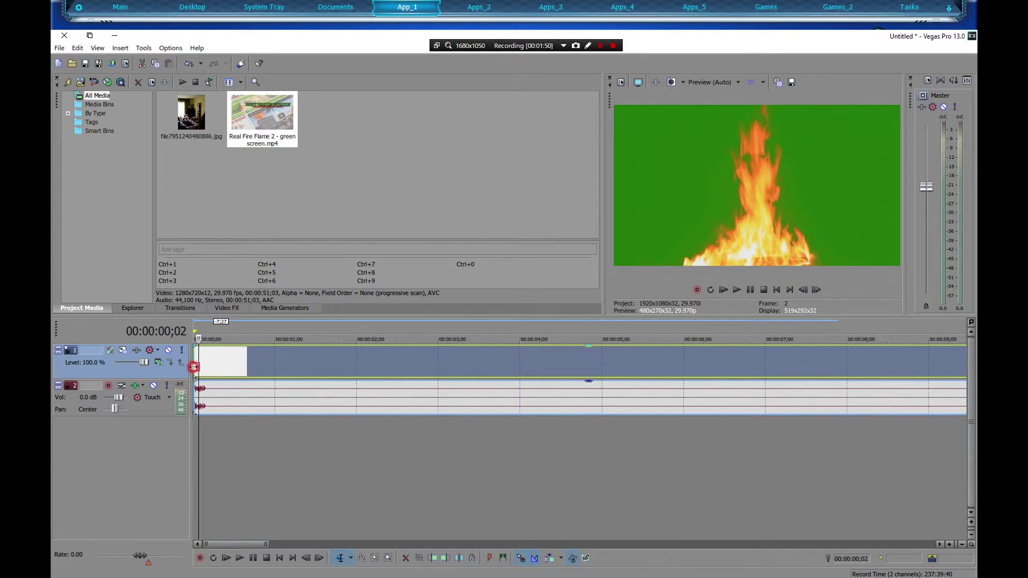
scroll(230, 368, down, 6)
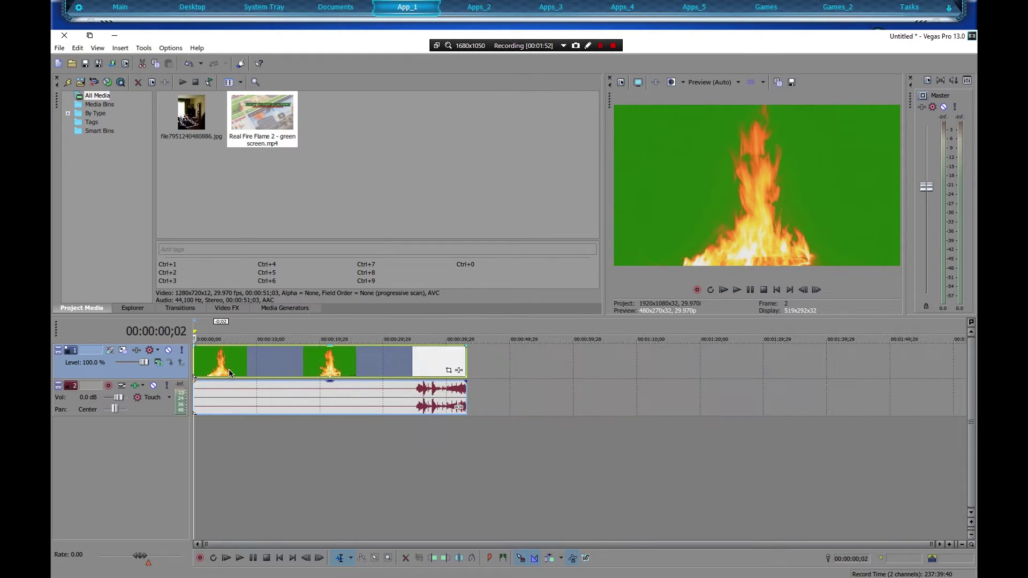
Trim about 8 seconds off the fire clip's end and play the clip briefly from its start.
drag(464, 367, 416, 359)
click(724, 291)
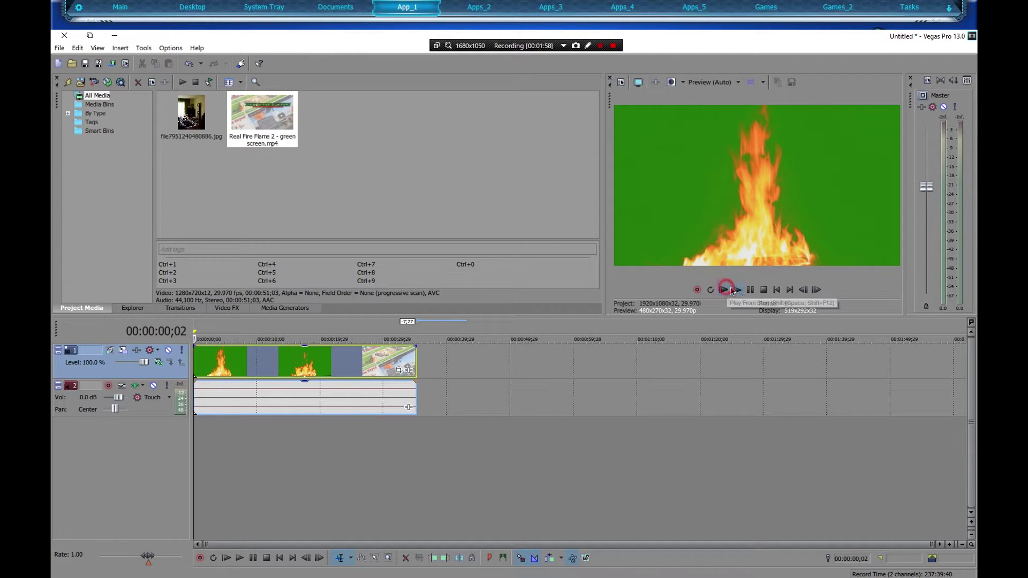
click(725, 292)
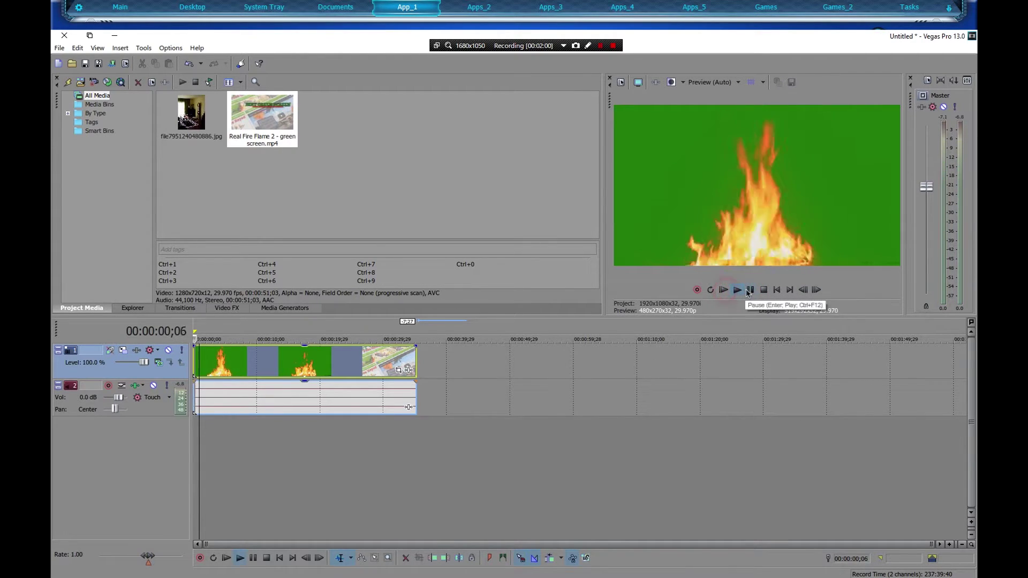
click(749, 293)
Silence the fire clip's audio track by lowering its volume to -Inf, and check it with a short playback.
scroll(234, 400, up, 1)
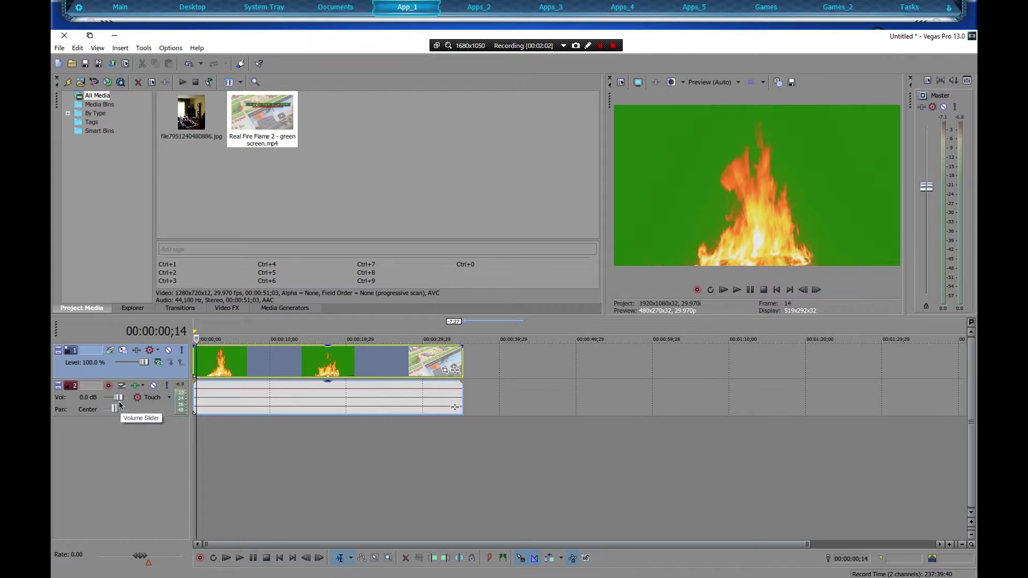
drag(118, 398, 73, 411)
click(724, 289)
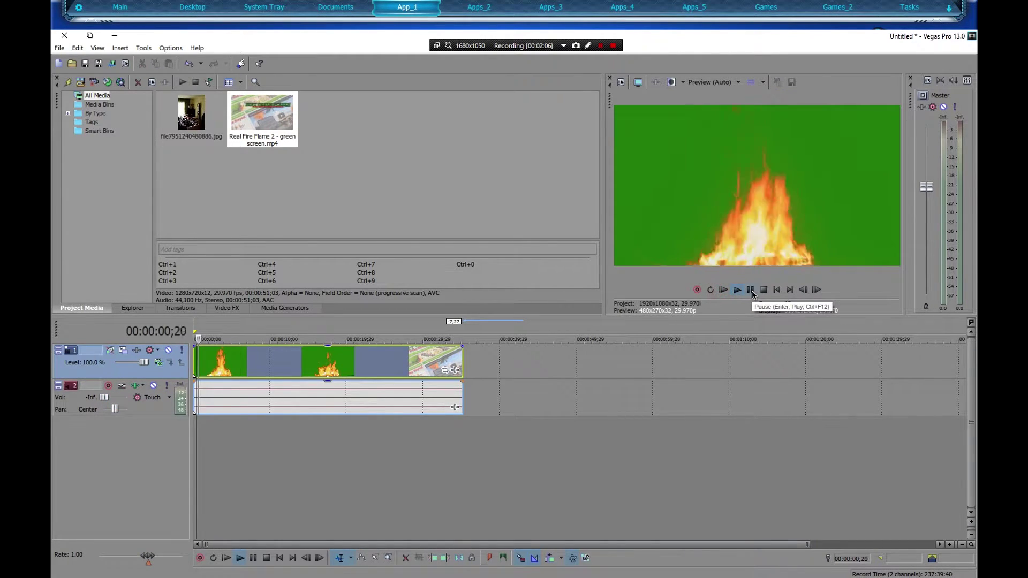
click(751, 292)
Cut the promotional ending by trimming about another 15 seconds off the fire clip's end, and preview the clip from the start.
click(415, 326)
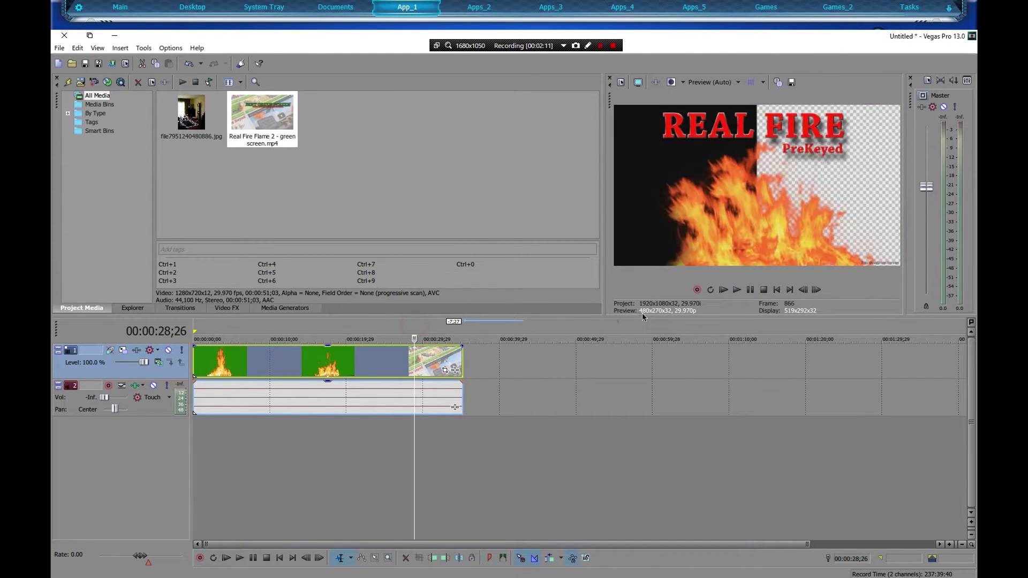
drag(461, 361, 345, 362)
click(736, 290)
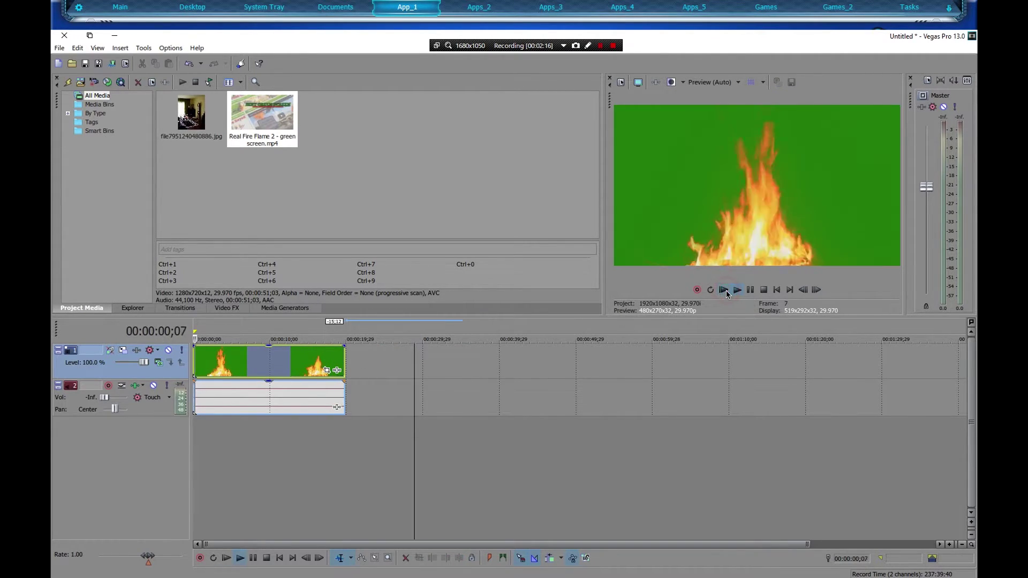
click(750, 290)
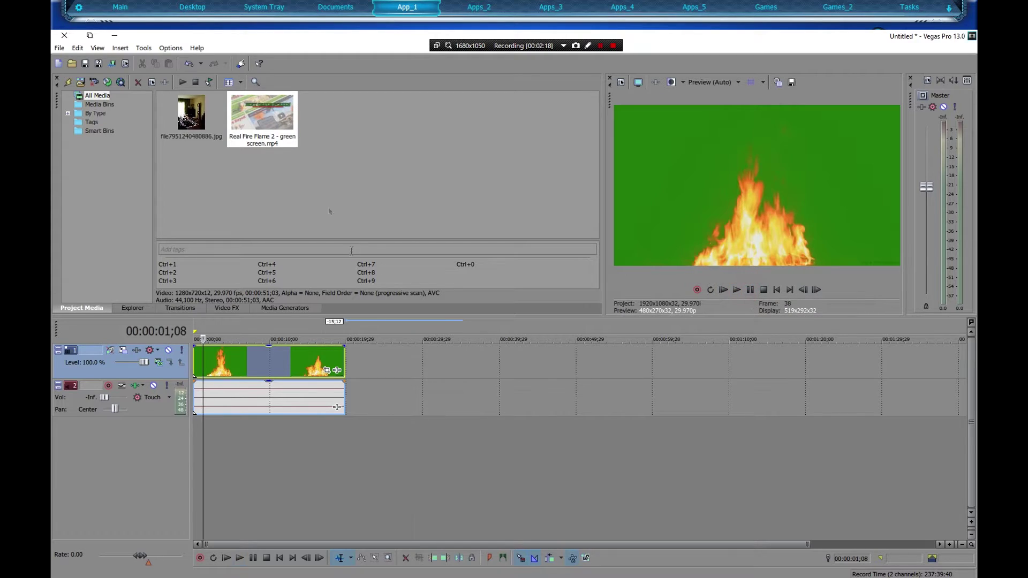
Add the living-room photo on a new video track below the fire tracks and extend it to the fire clip's length.
click(192, 115)
drag(163, 330, 344, 438)
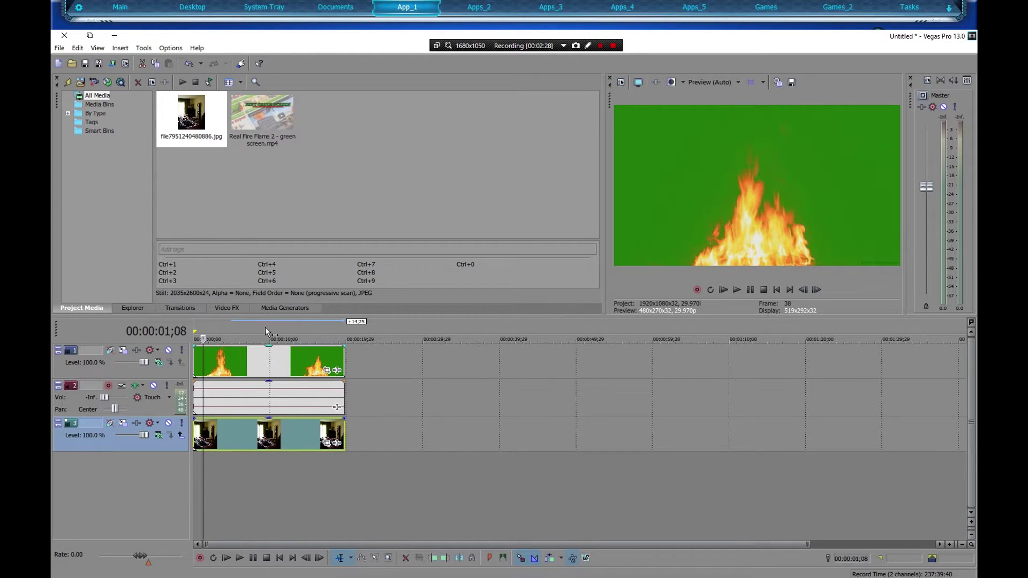
Apply the Sony Chroma Keyer effect with its default preset to the fire clip on track 1.
click(230, 310)
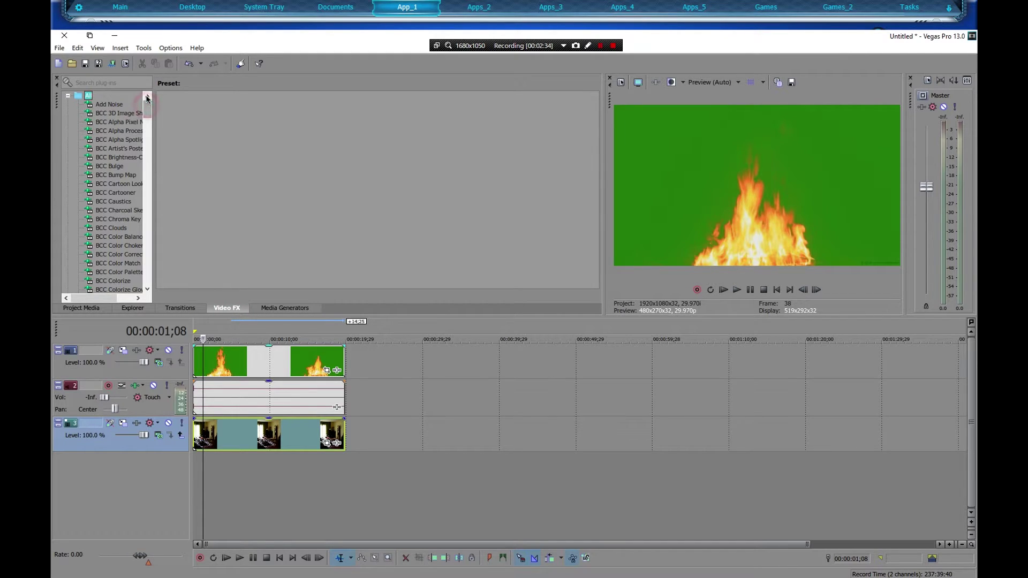
click(68, 97)
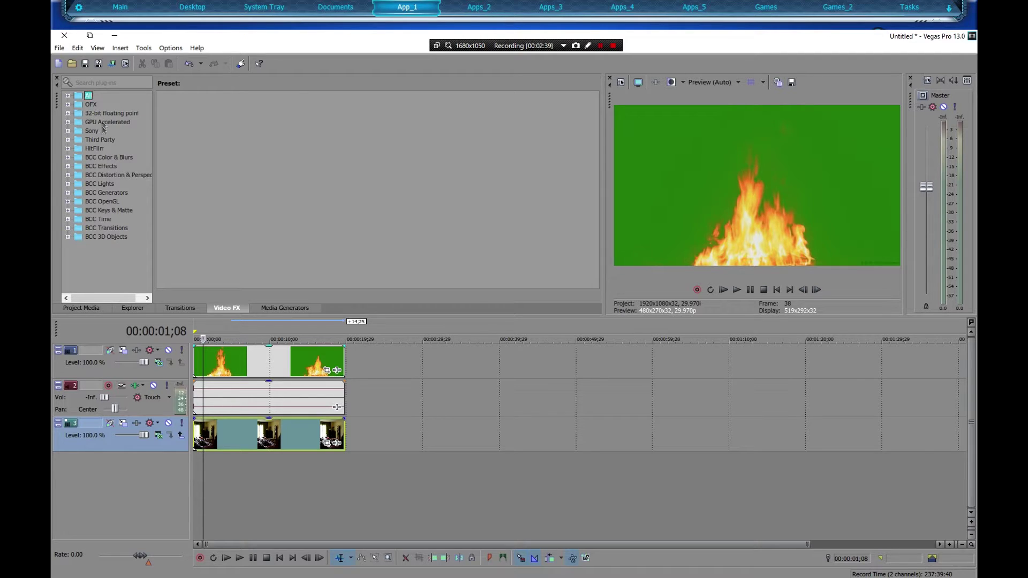
click(67, 97)
click(67, 96)
click(69, 130)
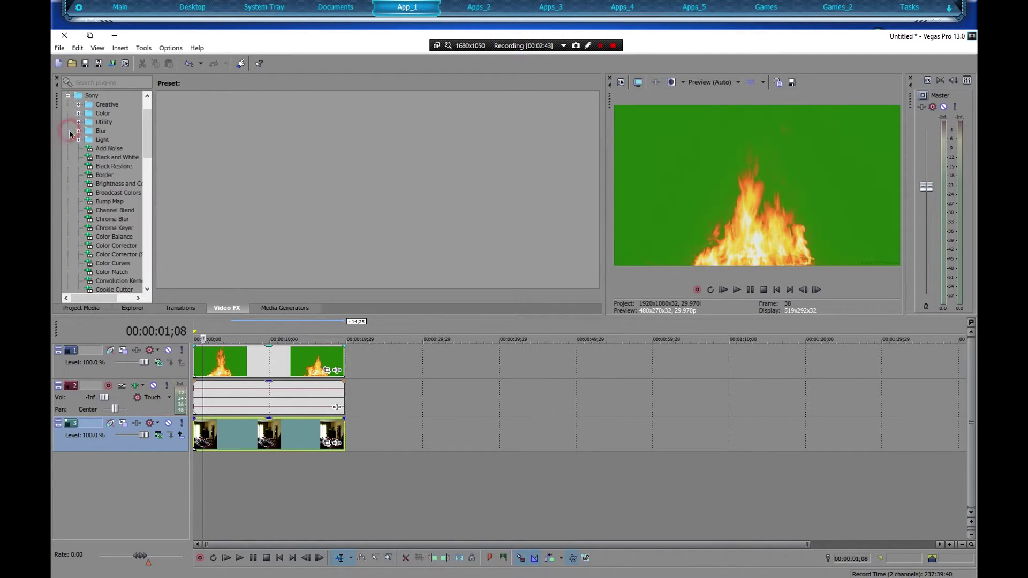
drag(150, 129, 236, 368)
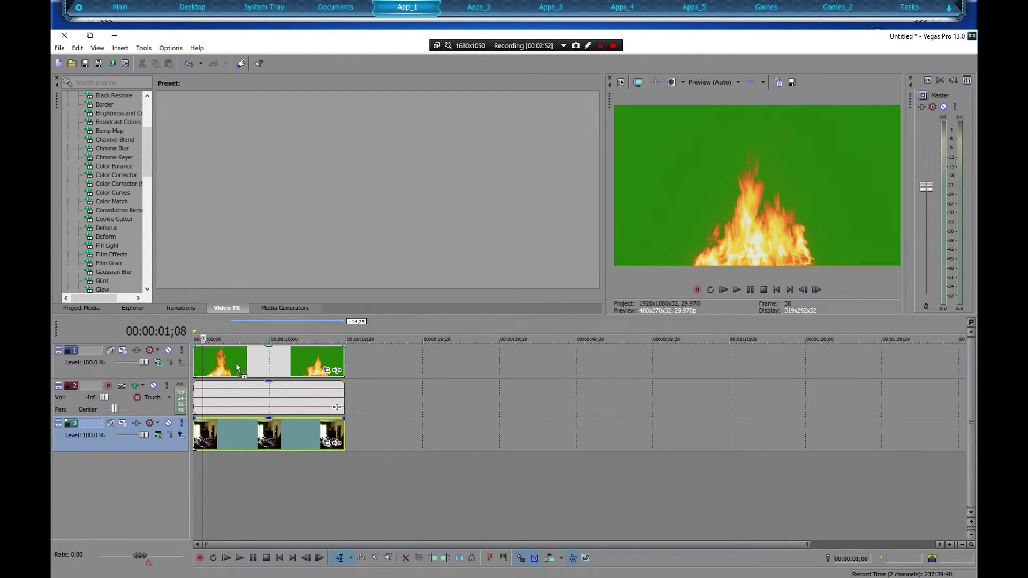
drag(233, 362, 233, 362)
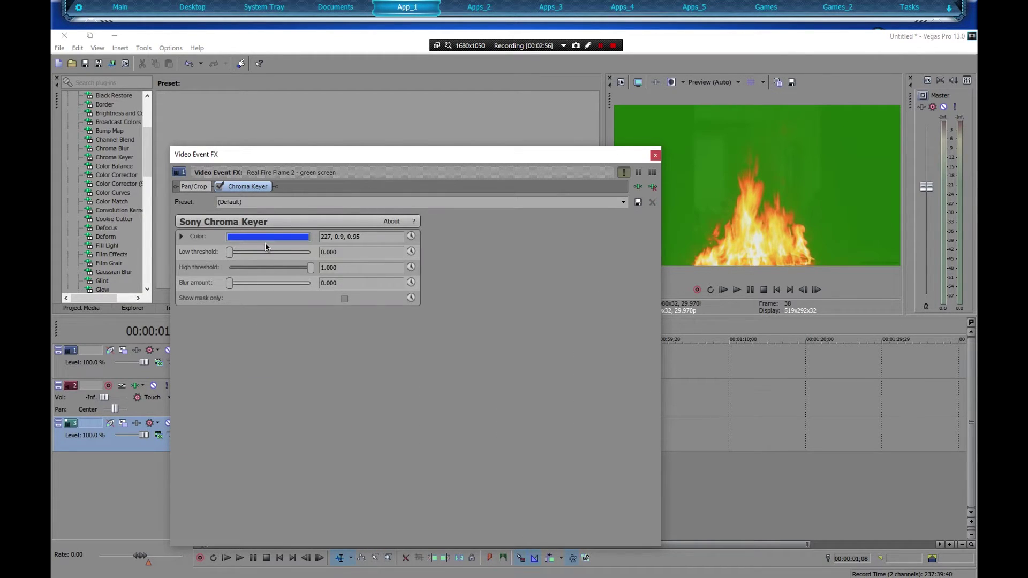
click(241, 238)
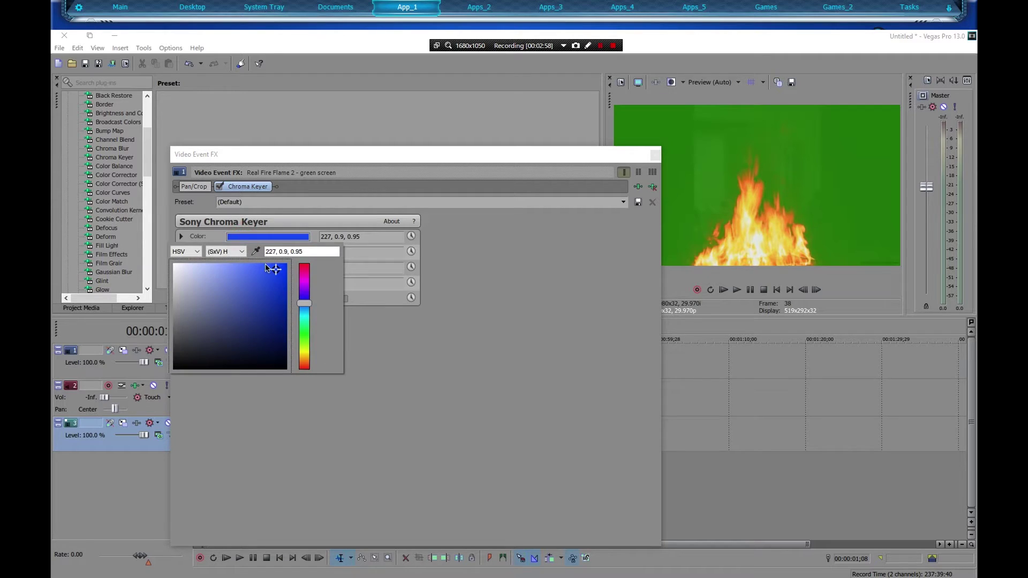
click(256, 252)
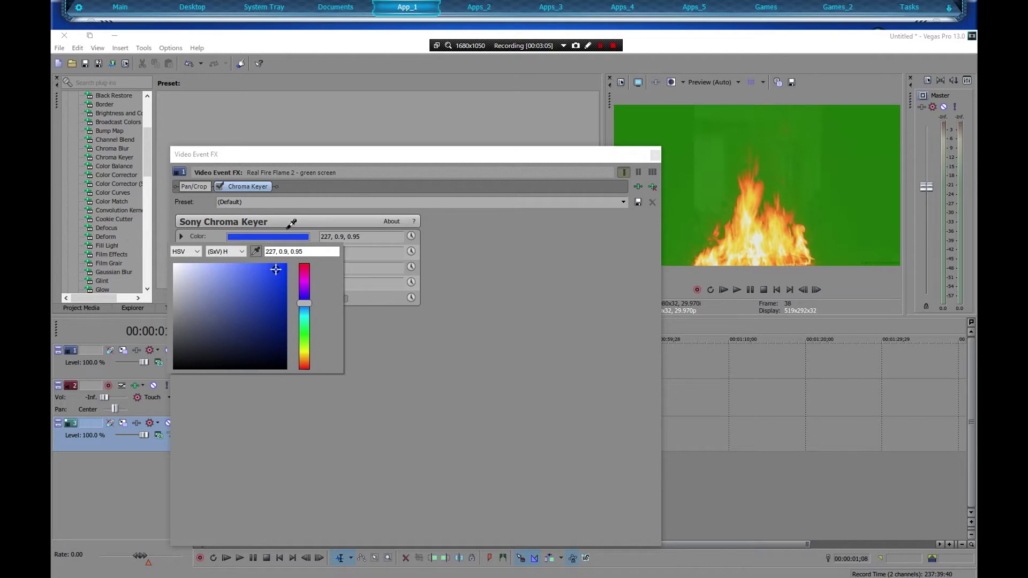
click(301, 219)
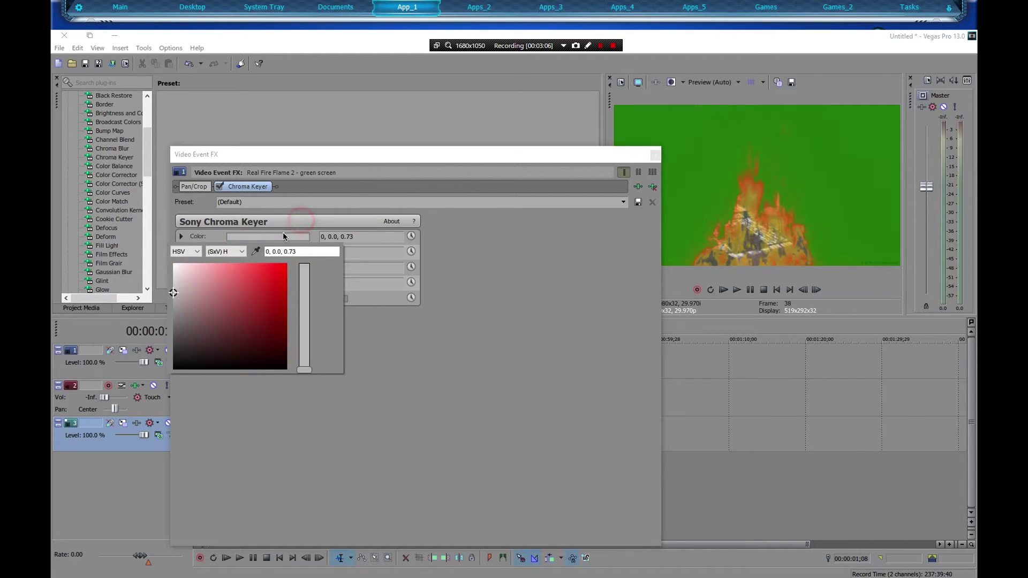
Bypass the Chroma Keyer, sample the fire clip's green background in the preview as the key color (109, 0.89, 0.48), and re-enable the effect.
click(220, 190)
click(220, 190)
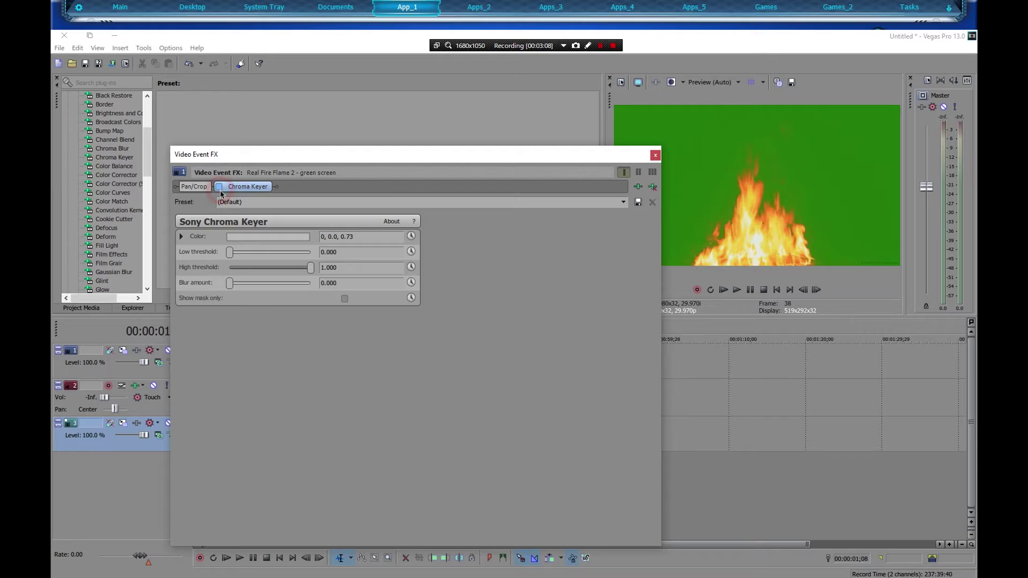
click(258, 238)
click(256, 250)
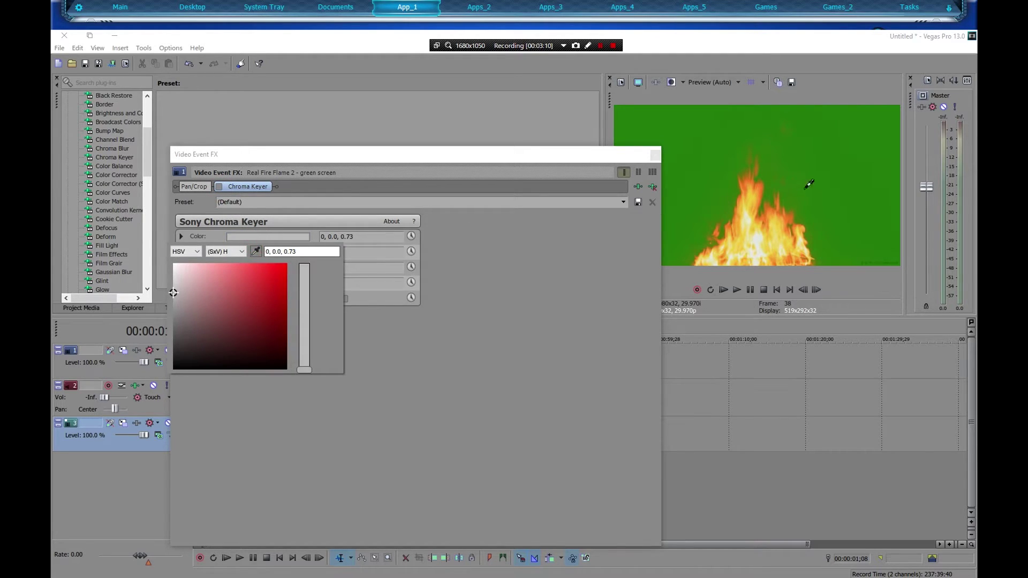
click(871, 131)
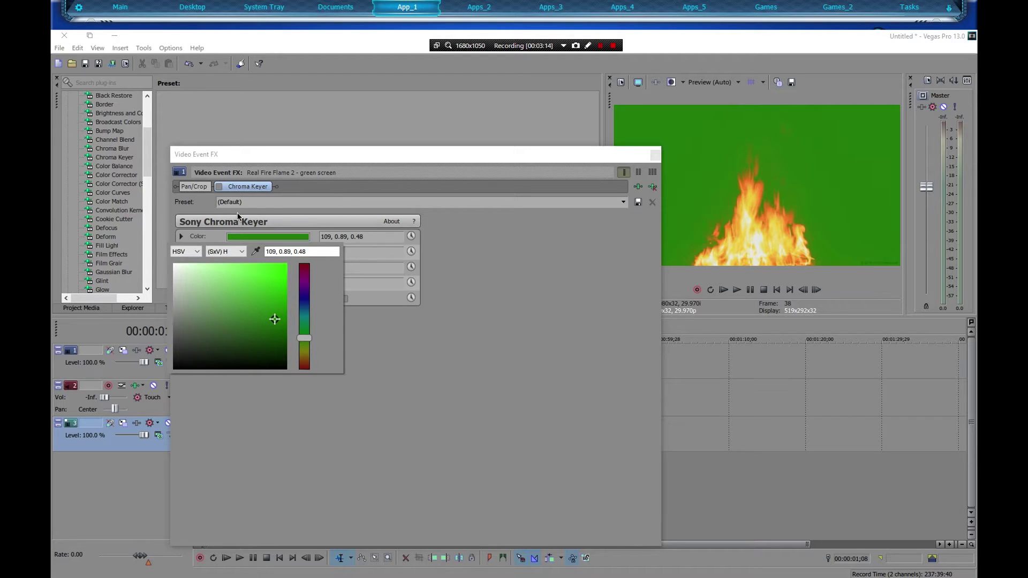
click(219, 187)
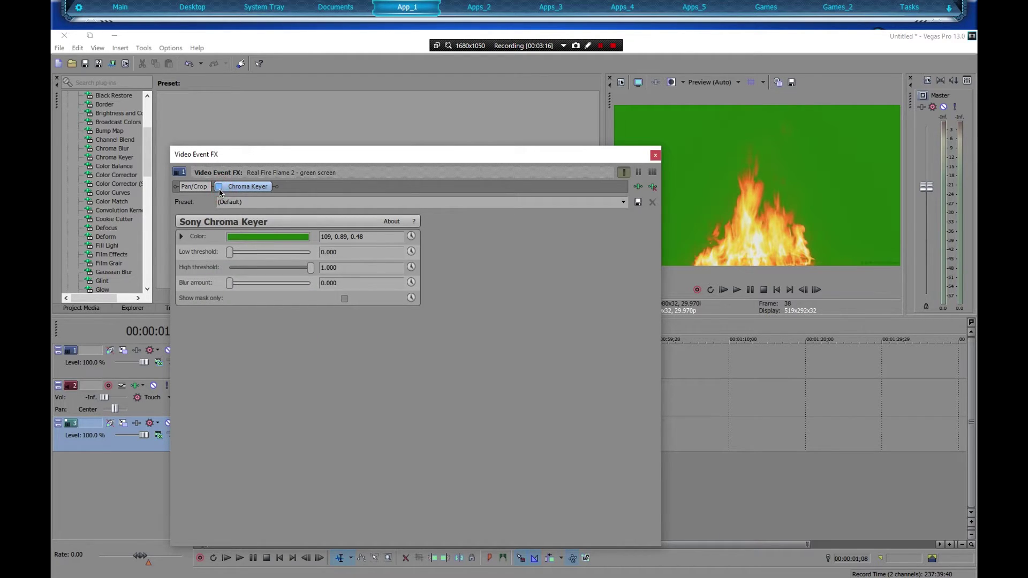
click(219, 189)
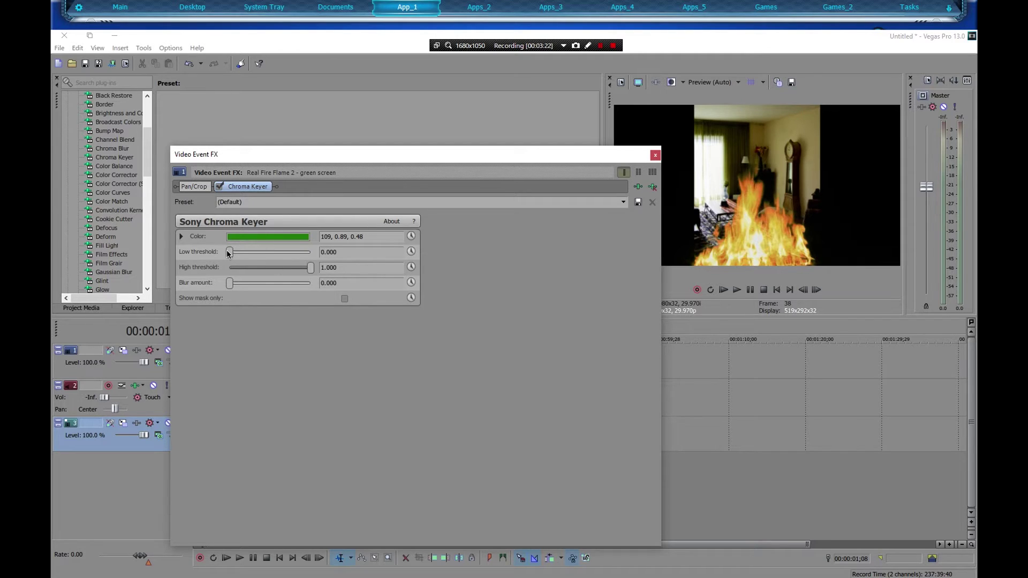
Set the Chroma Keyer's low threshold to about 0.197 and its blur amount to 0.000, and close the effect settings.
drag(230, 253, 232, 284)
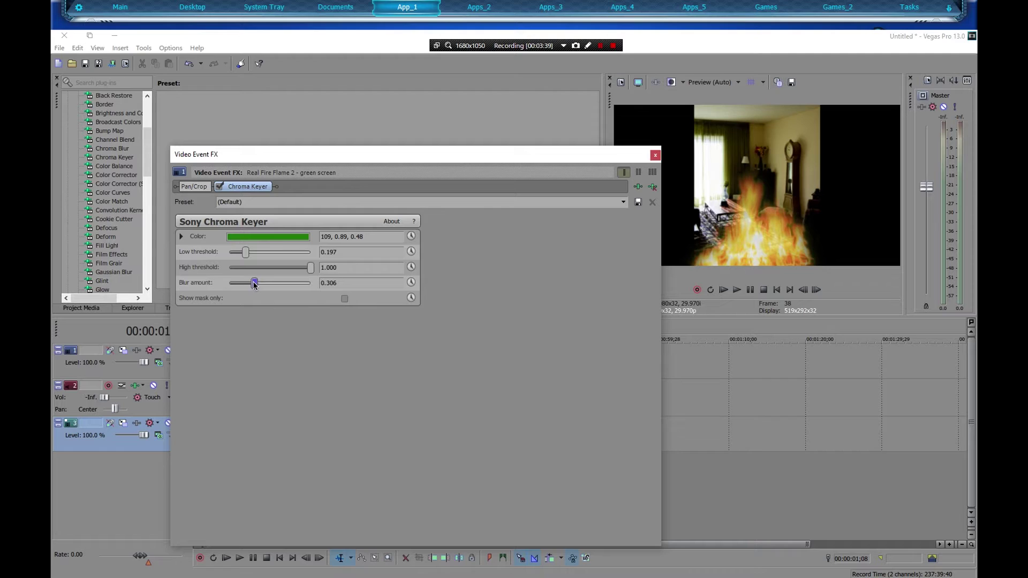
drag(239, 282, 205, 277)
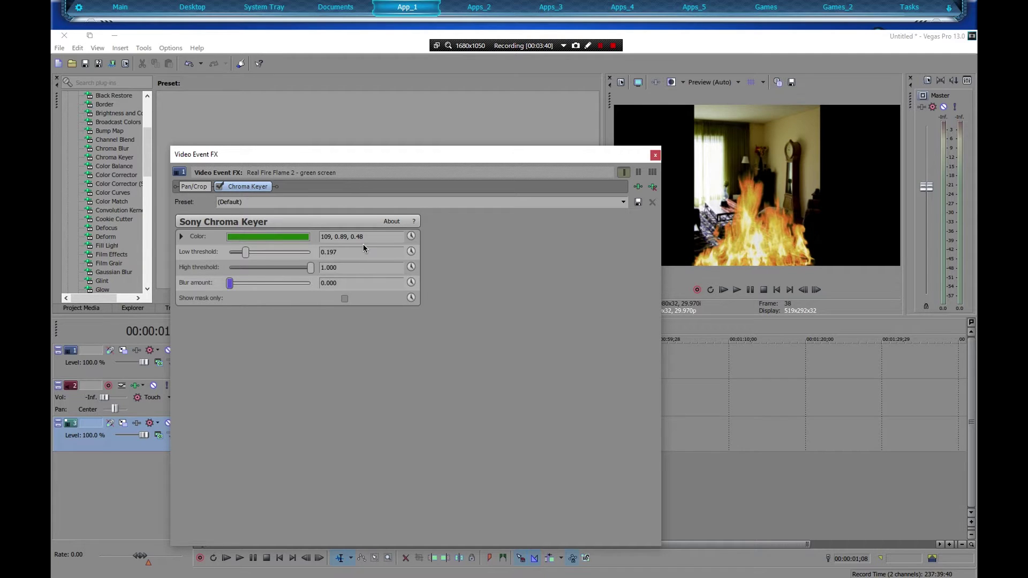
click(657, 154)
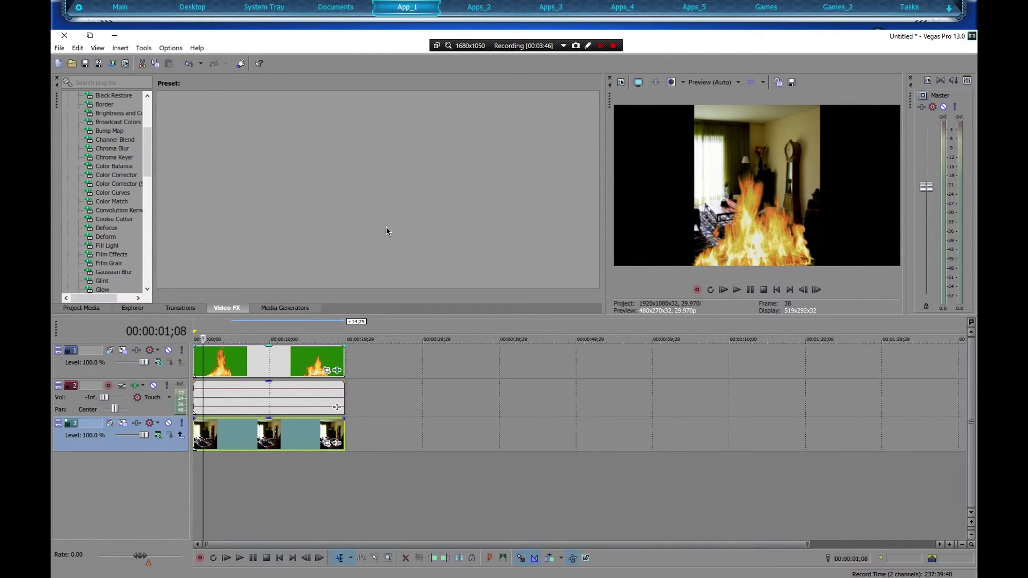
click(123, 354)
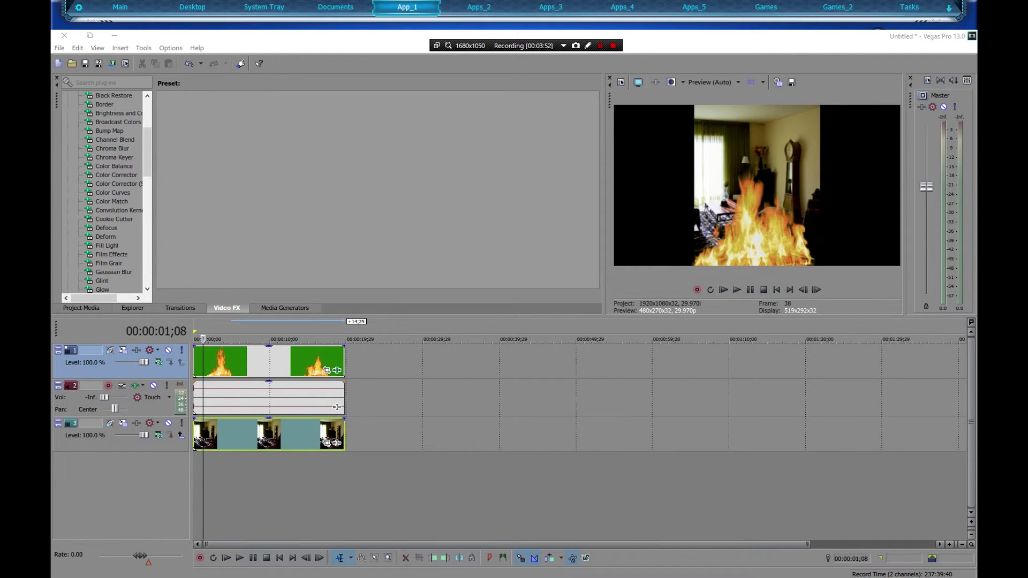
drag(235, 181, 293, 221)
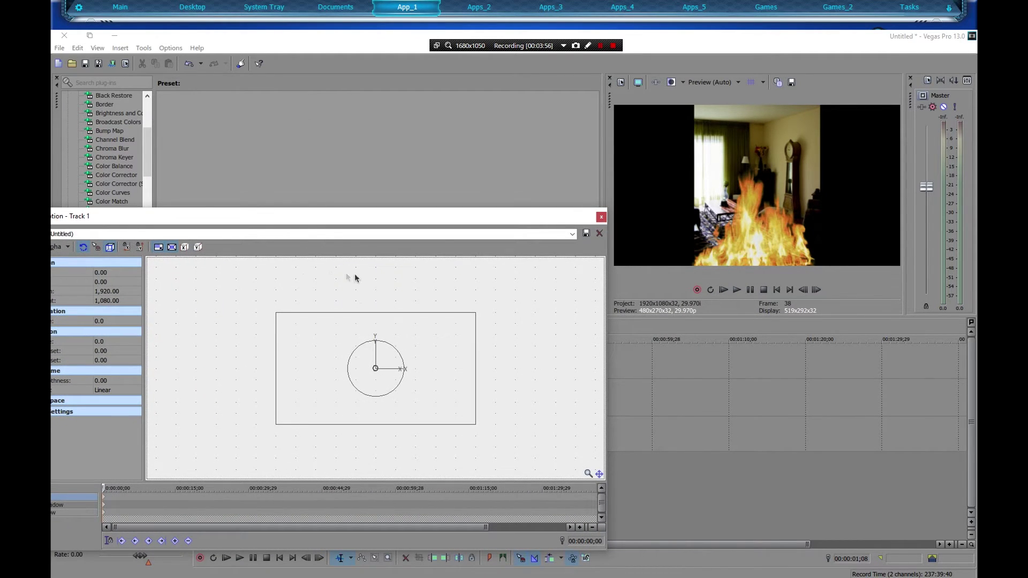
click(602, 217)
right_click(263, 362)
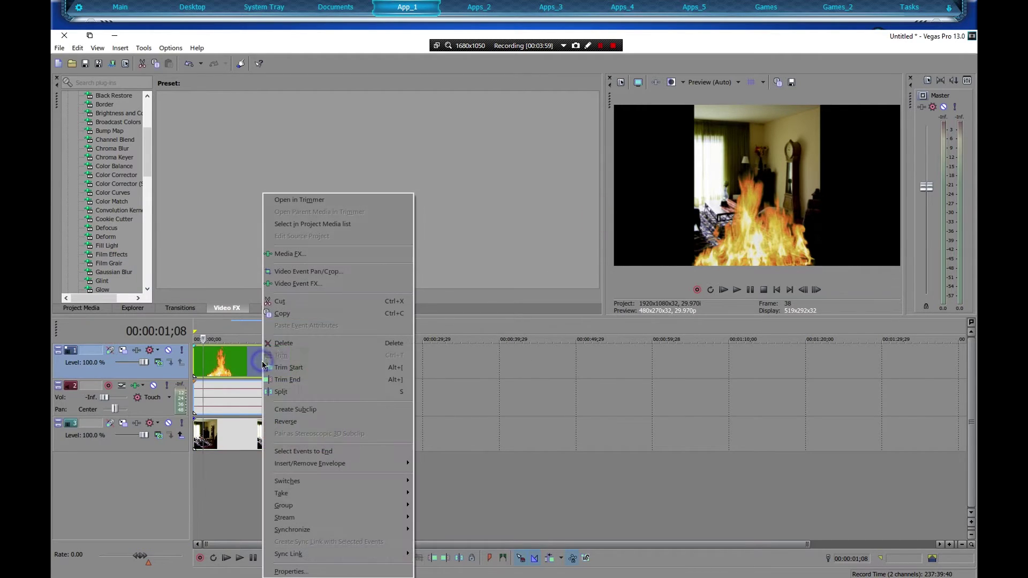
click(318, 273)
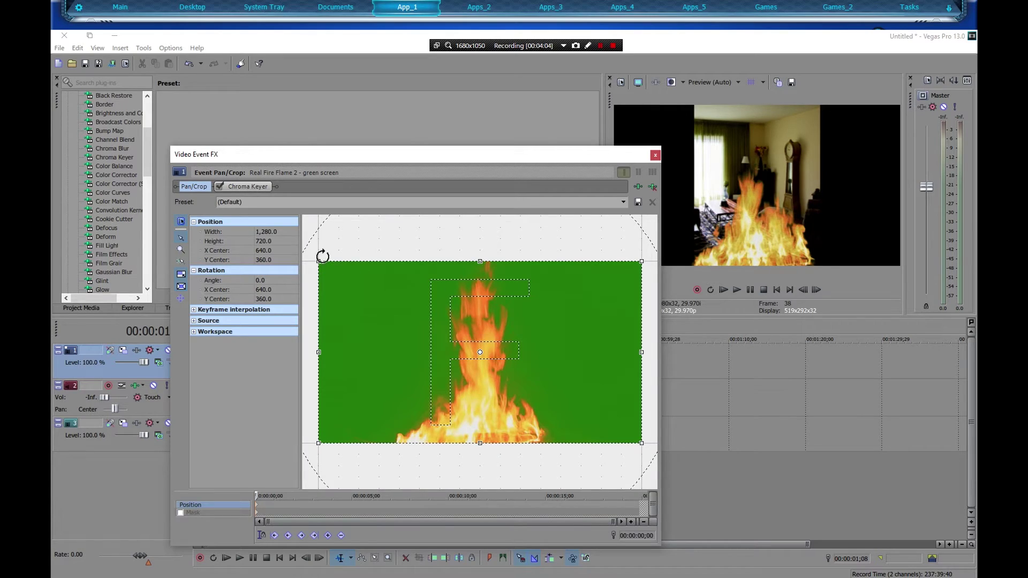
click(655, 156)
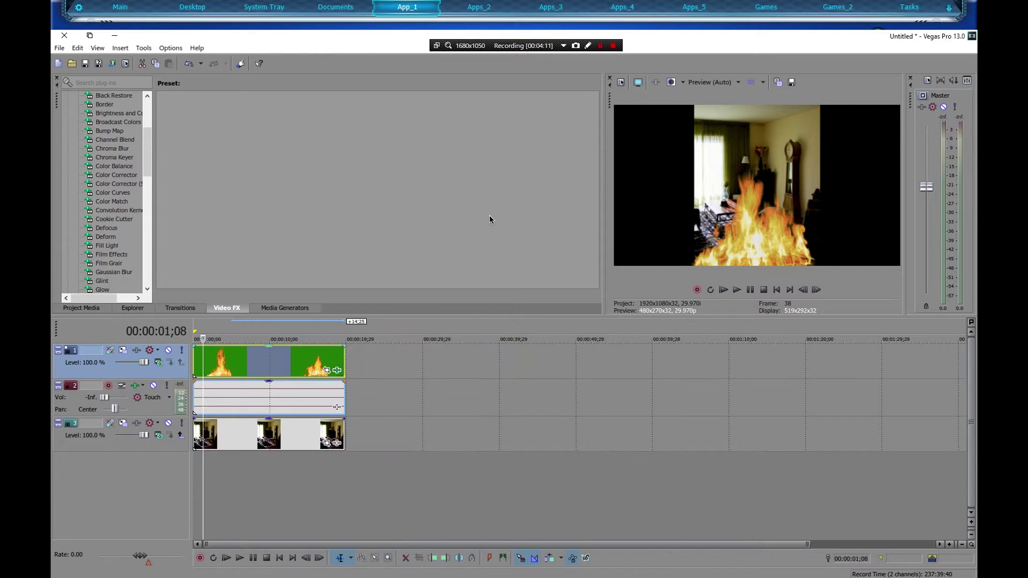
Shrink track 1's fire with Track Motion to about 536 by 302, place it around X 127, Y -37 in the room, and preview the result.
click(122, 351)
drag(218, 225, 216, 155)
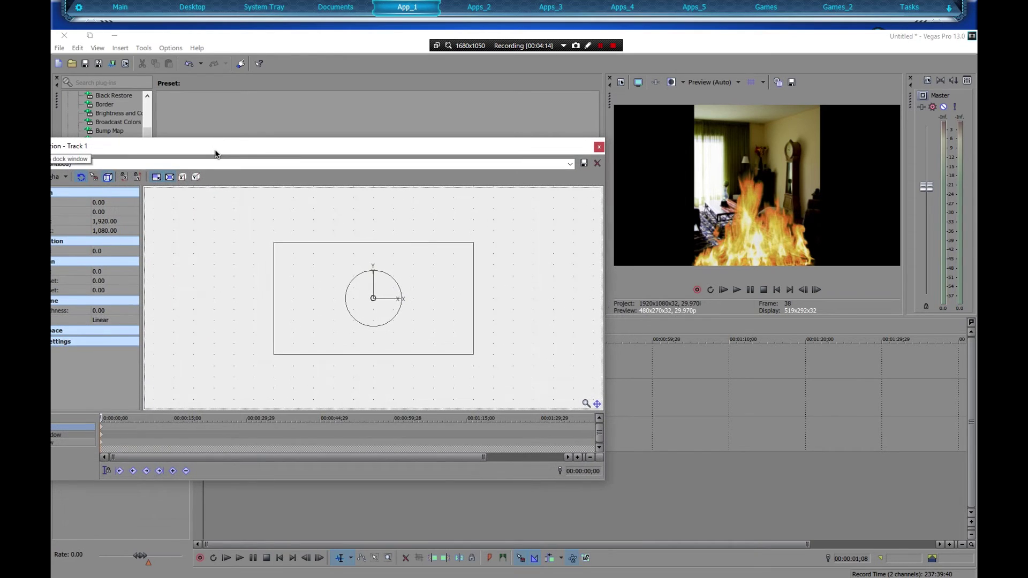
drag(472, 354, 408, 310)
click(400, 308)
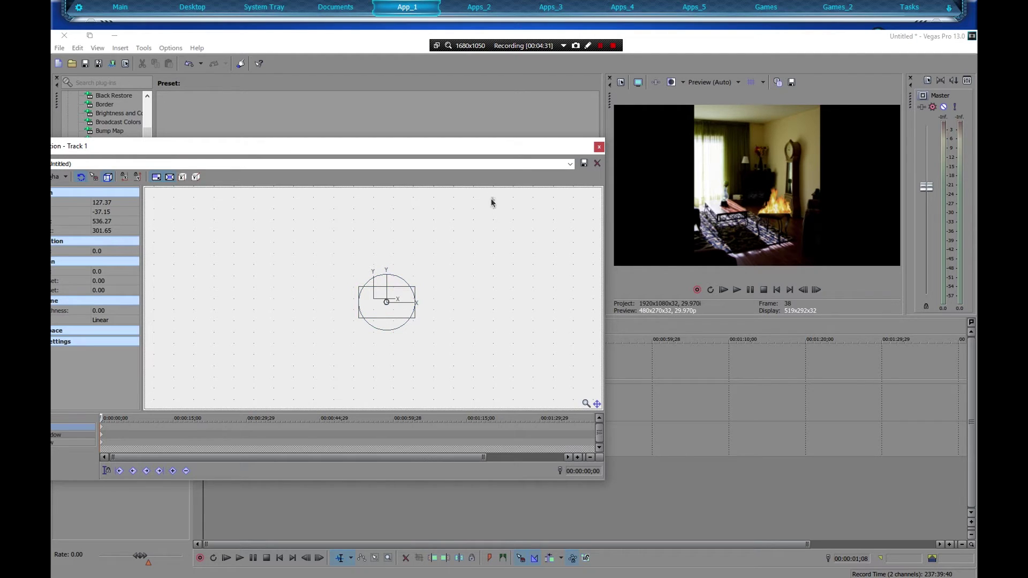
click(599, 147)
click(723, 290)
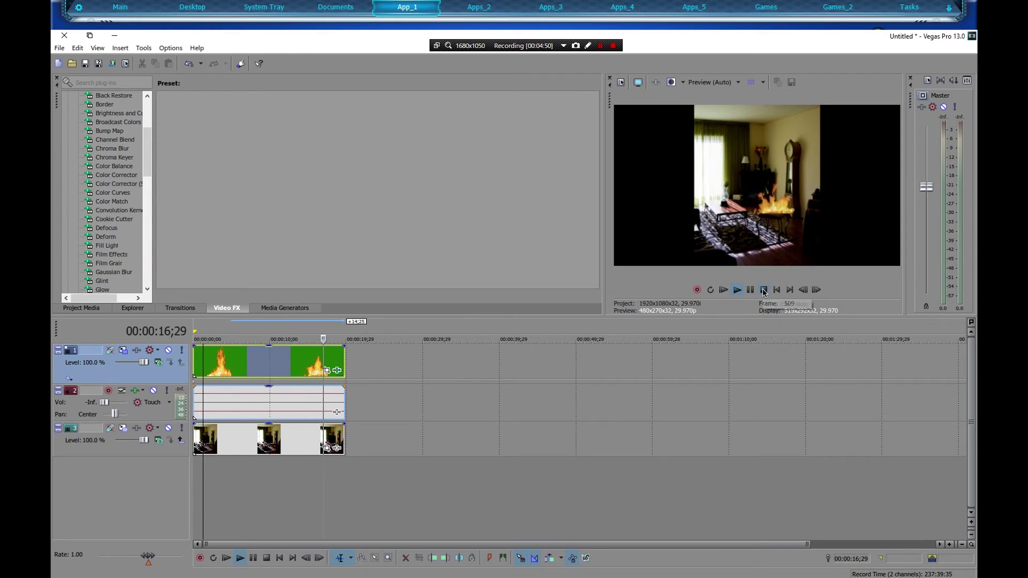
click(764, 290)
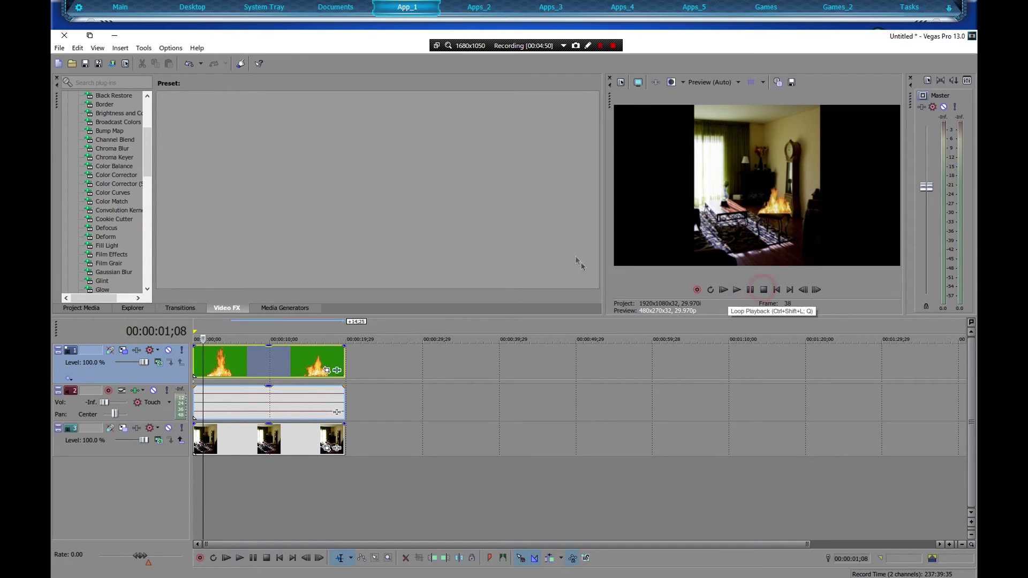